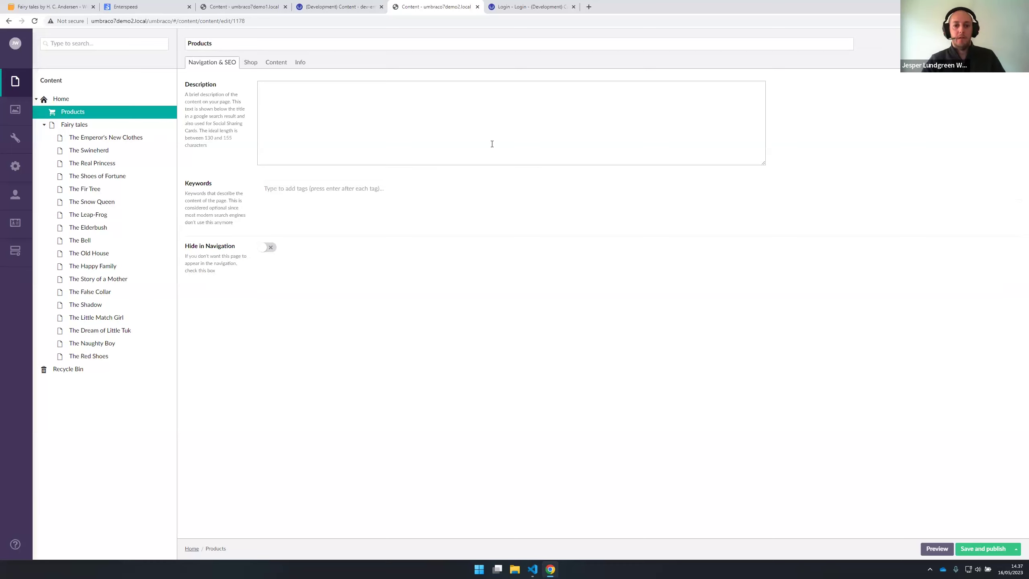
- Reload the enterspeed-sandbox-2 Umbraco backoffice and open the Flying Trunk fairy tales product under Products
click(534, 10)
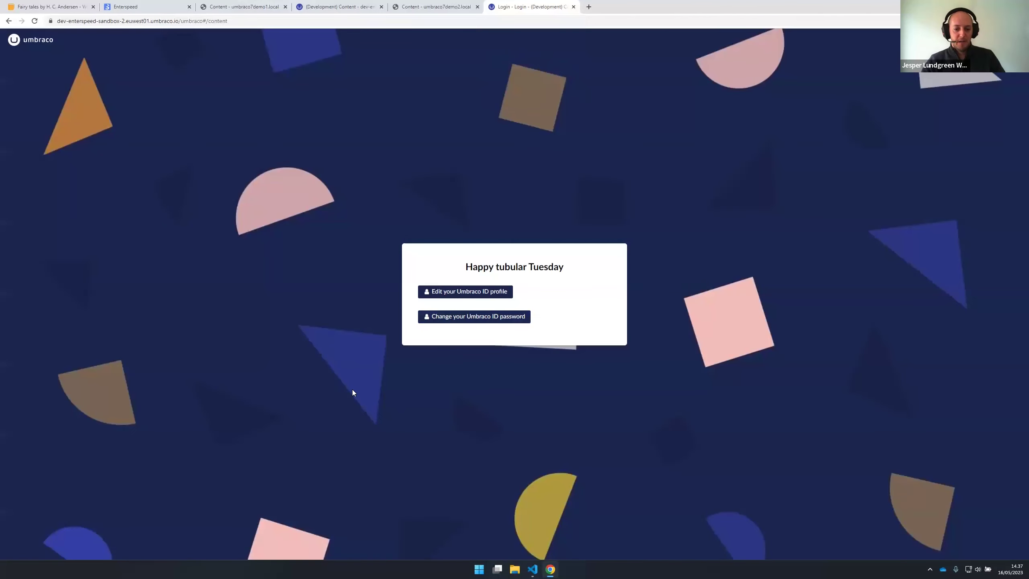
key(F5)
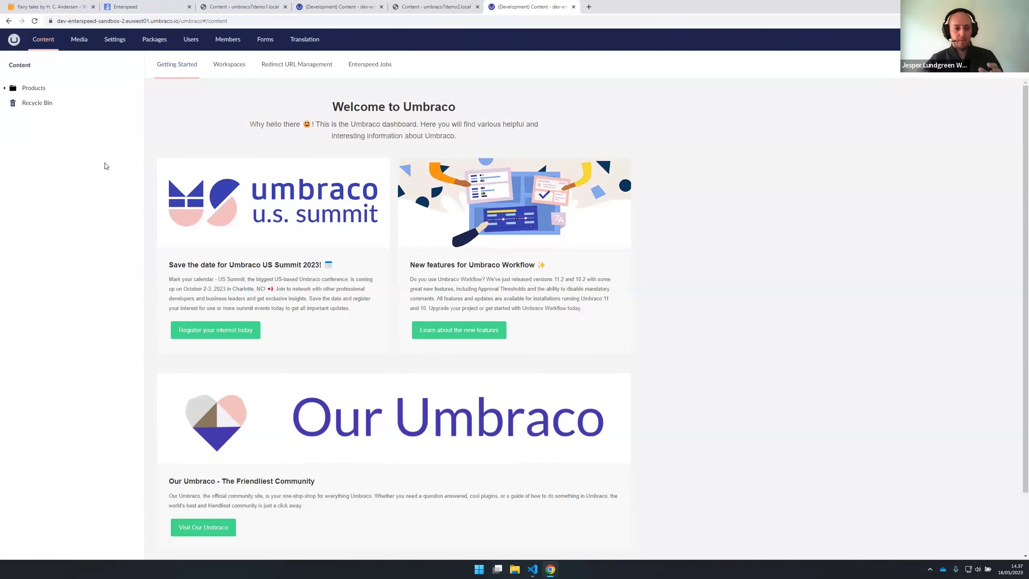
click(5, 88)
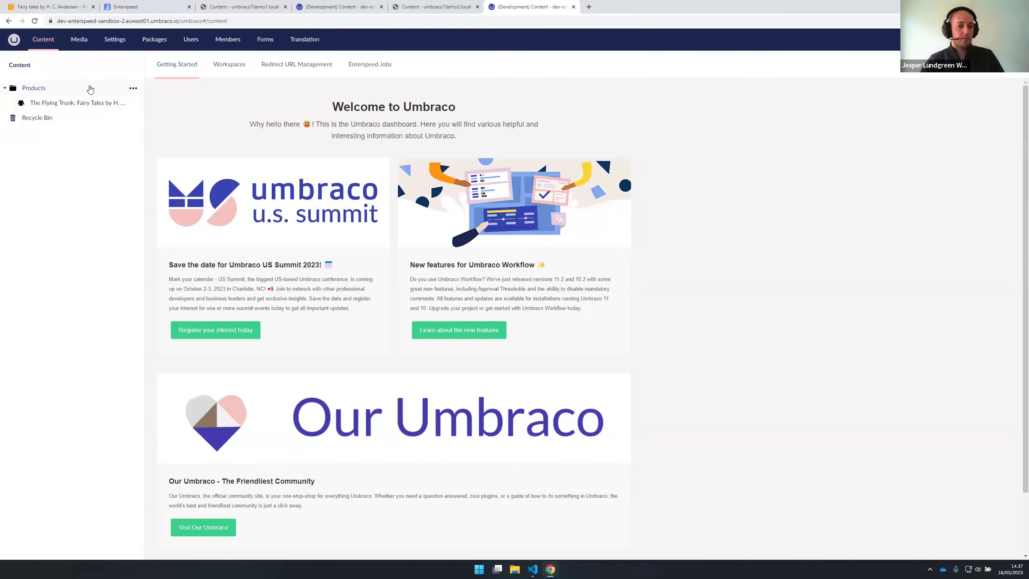
click(65, 106)
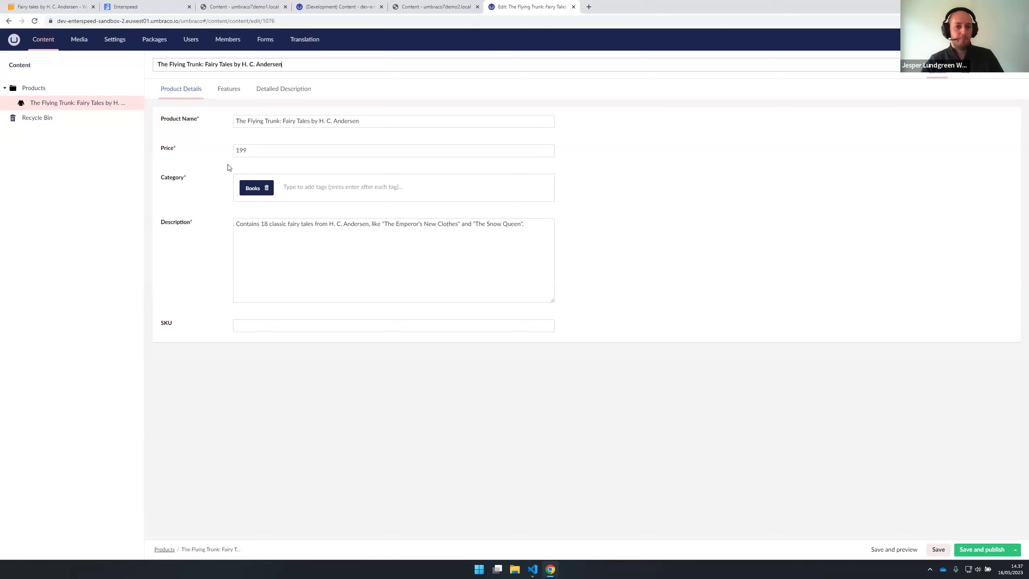
- Switch to Enterspeed and change the active tenant to Transition with Enterspeed 2
click(140, 8)
click(171, 51)
scroll(147, 138, down, 5)
click(138, 205)
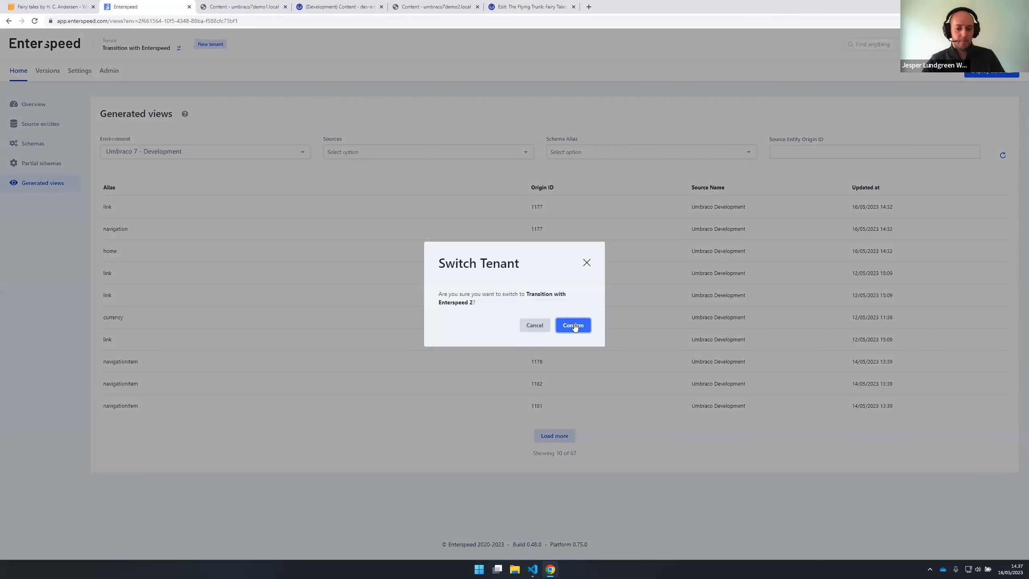
click(573, 326)
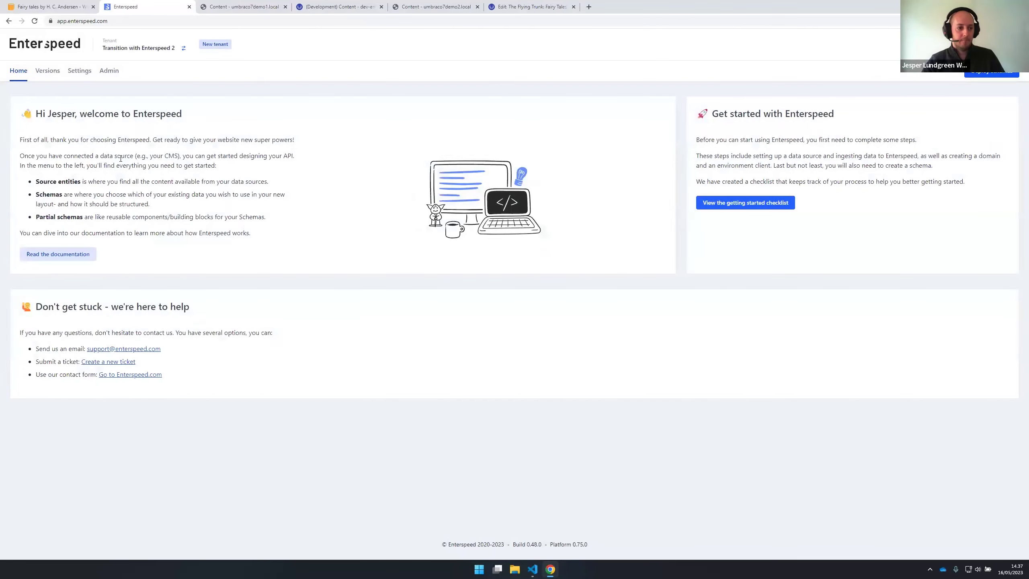
- View the source entities of the Umbraco7 Umbraco Development source, followed by those of the Umbraco 11 source
click(41, 124)
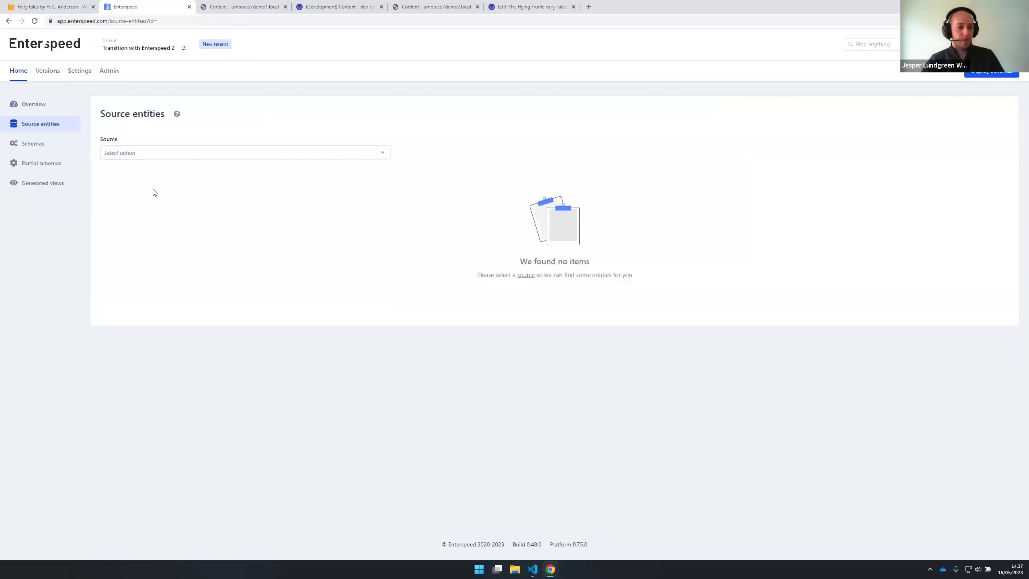
click(151, 153)
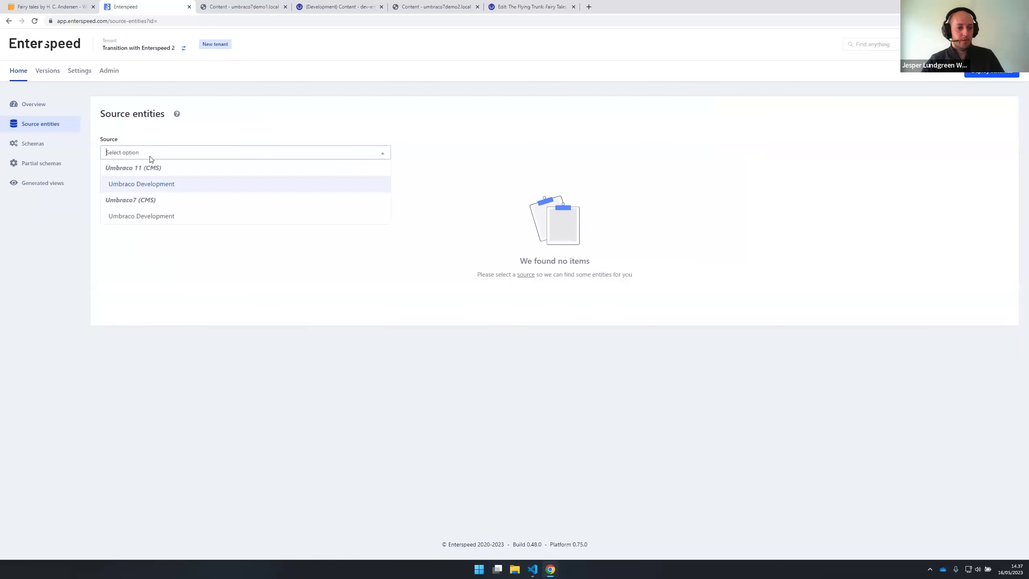
click(151, 214)
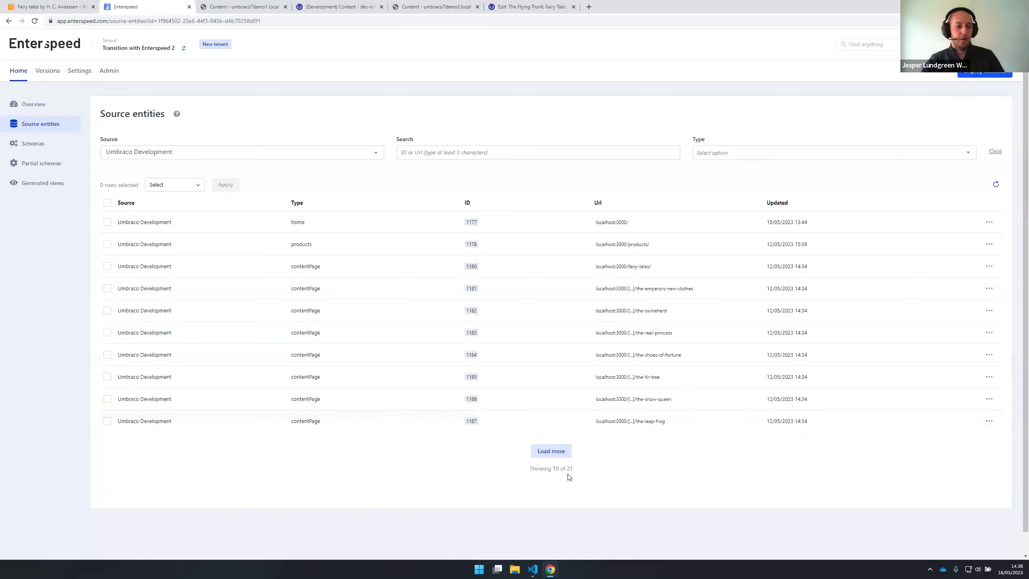
click(178, 151)
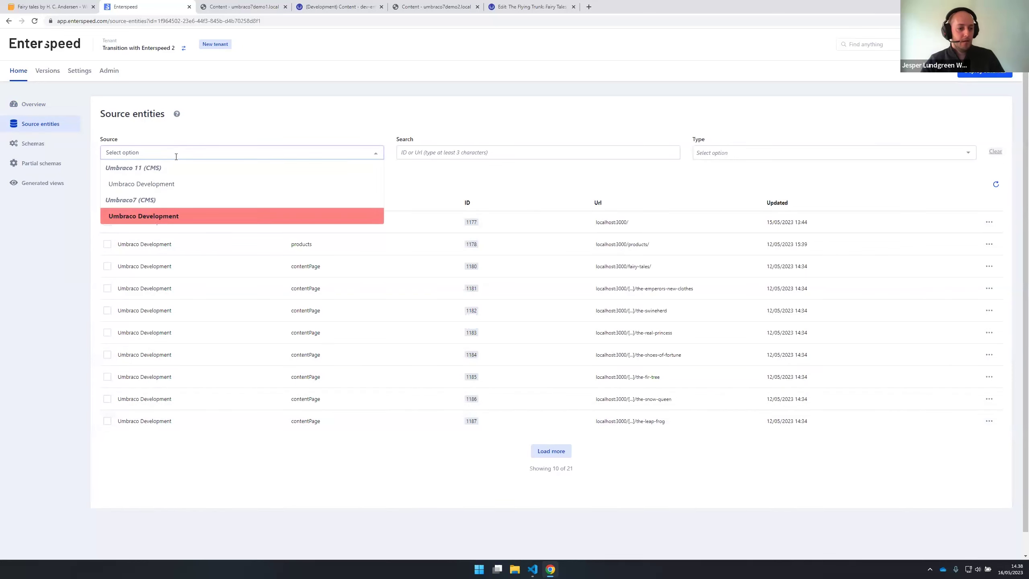
click(144, 183)
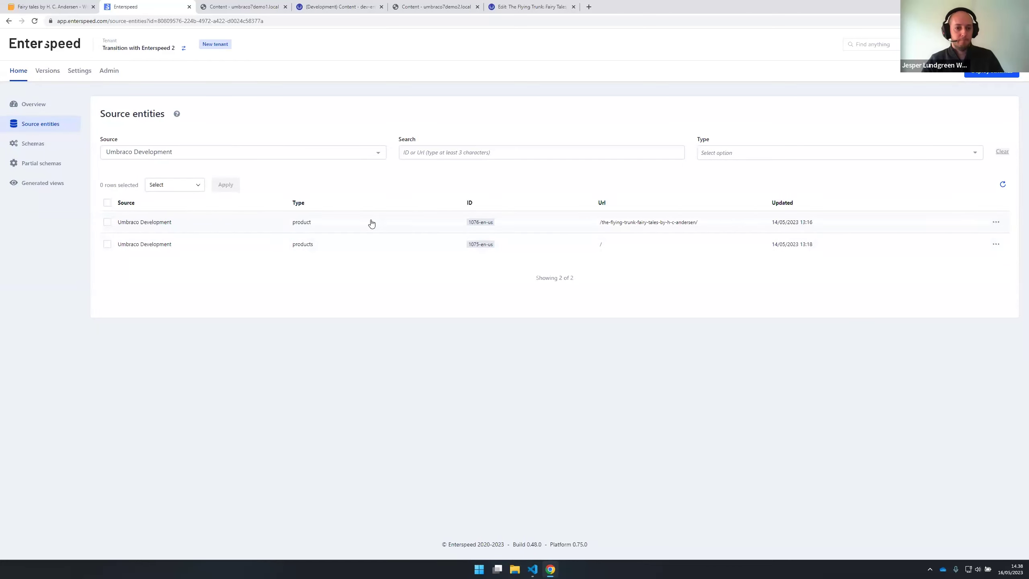
- In Visual Studio Code, comment out the Umbraco 11 API key line in .env.local, uncomment the Umbraco 7 & 11 one, and save
click(533, 570)
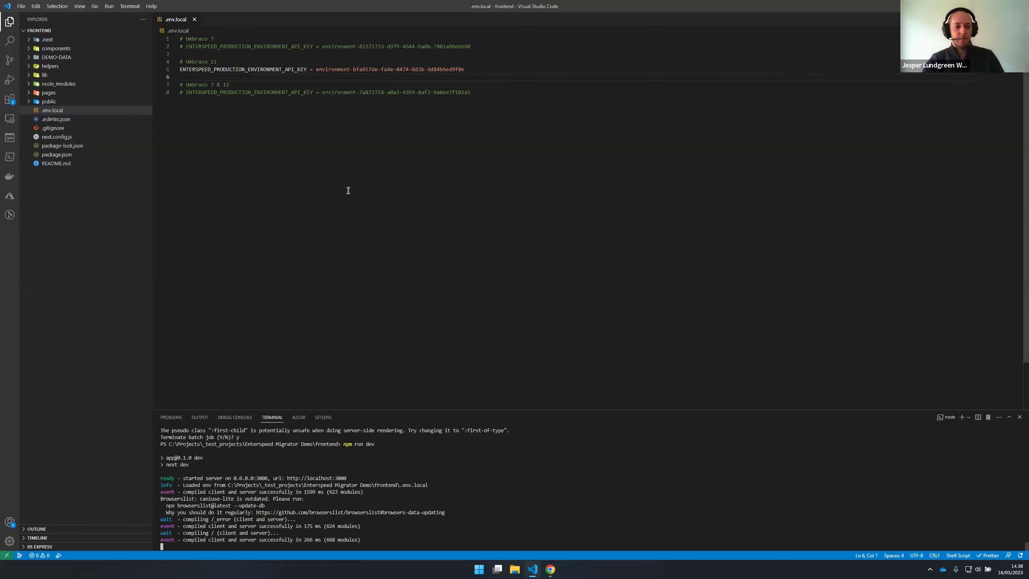
click(256, 70)
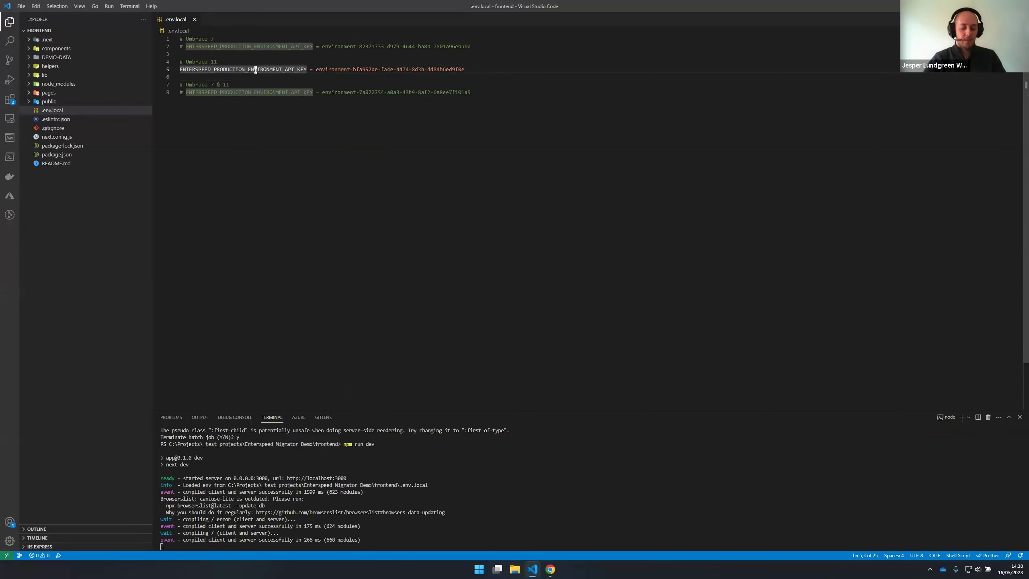
key(ctrl+slash)
key(Down)
key(Down)
key(Down)
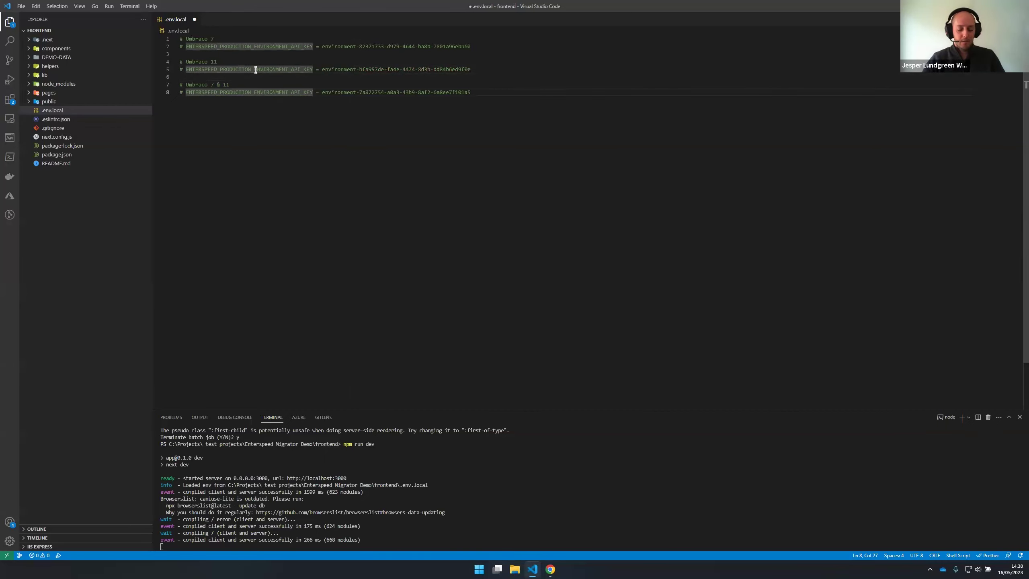
key(ctrl+slash)
key(ctrl+s)
- Stop the running development server in the terminal and restart it with npm run dev
click(424, 538)
key(ctrl+c)
text(y)
key(Return)
key(Up)
key(Return)
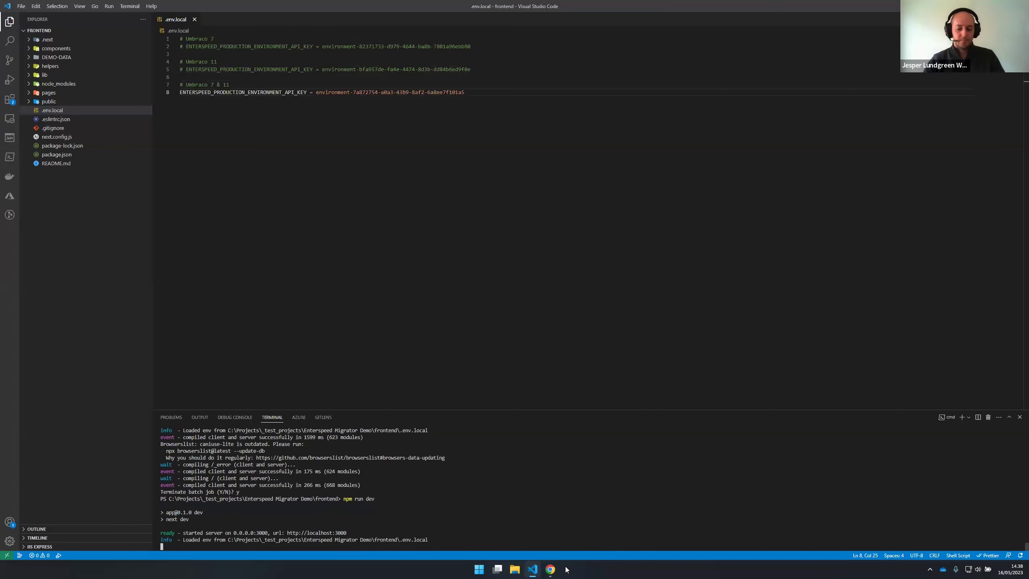
- Reload the localhost:3000 site in Chrome and view the Flying Trunk book's page under Products
click(550, 569)
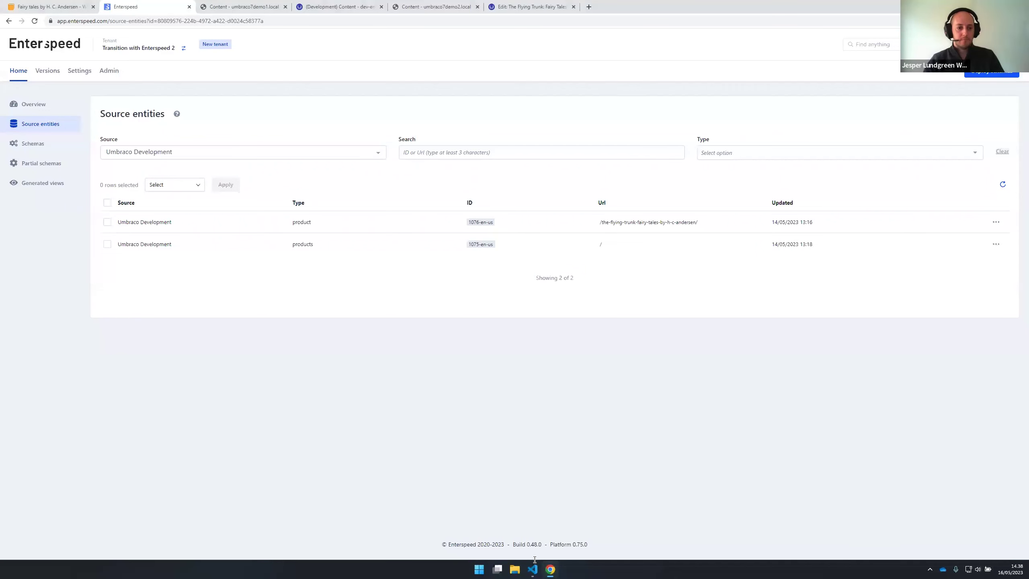
click(63, 8)
key(F5)
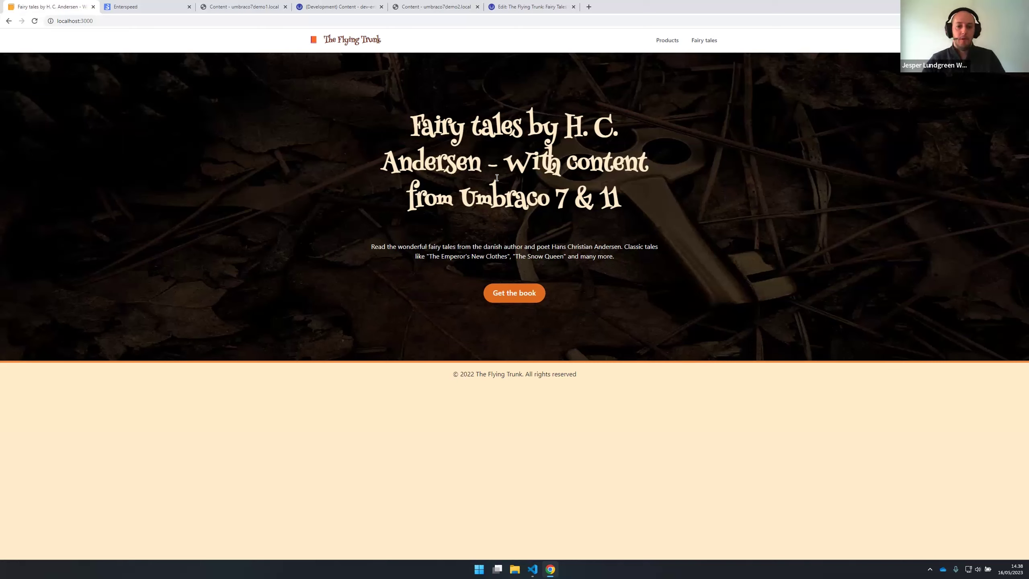
click(667, 40)
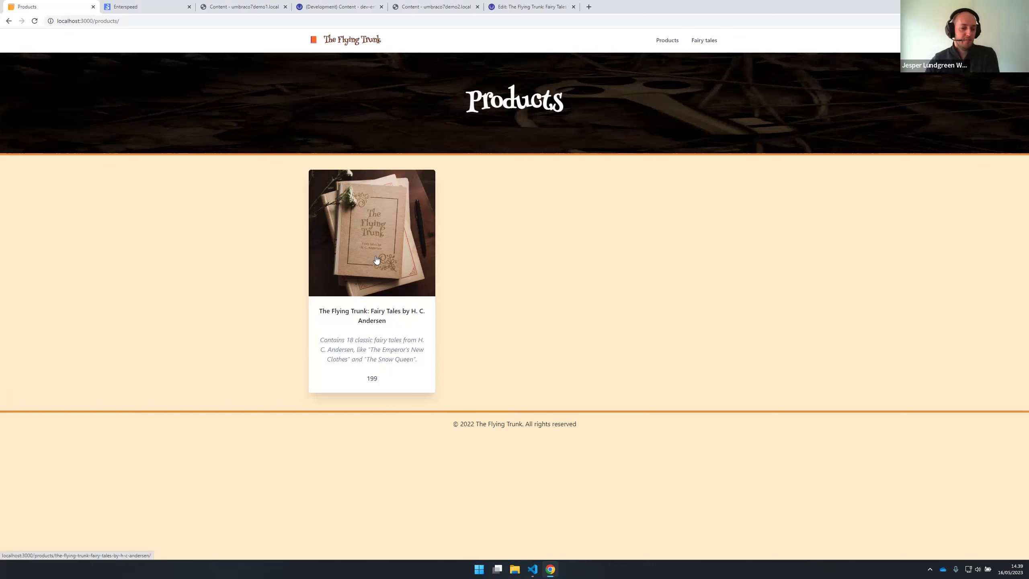
click(365, 252)
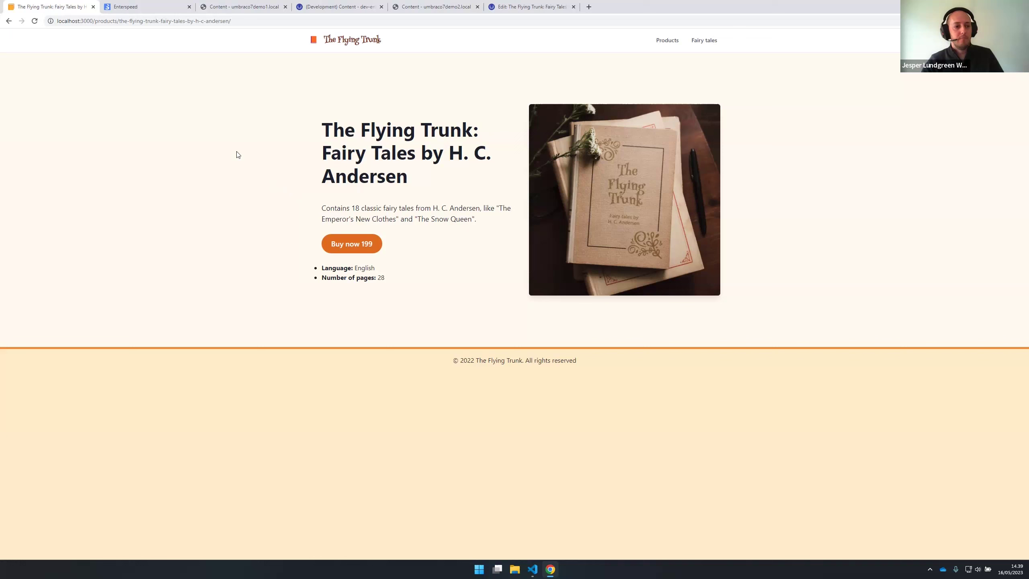
- Return to Enterspeed and open the Products schema from the Commerce schemas folder
click(148, 11)
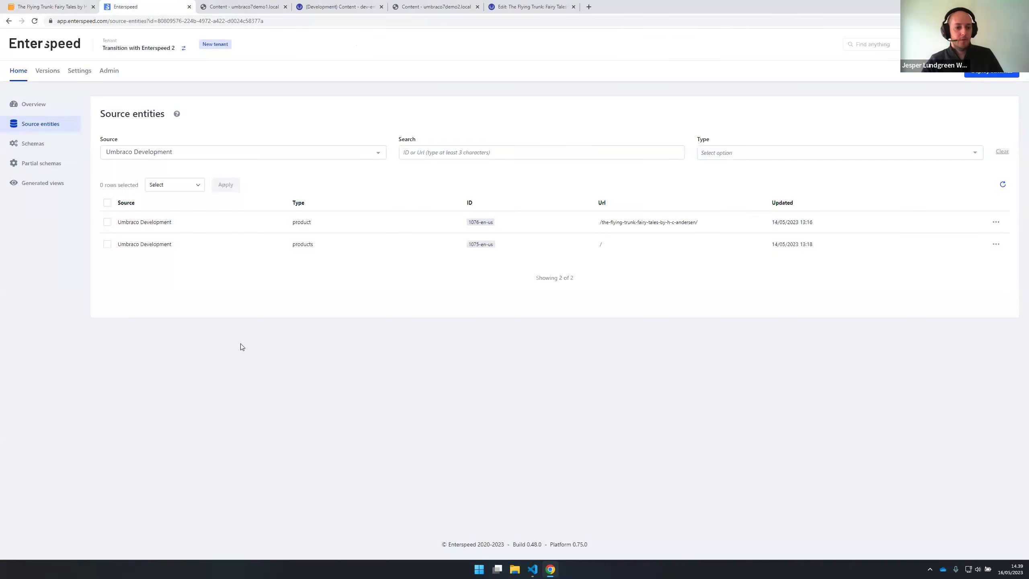
click(42, 148)
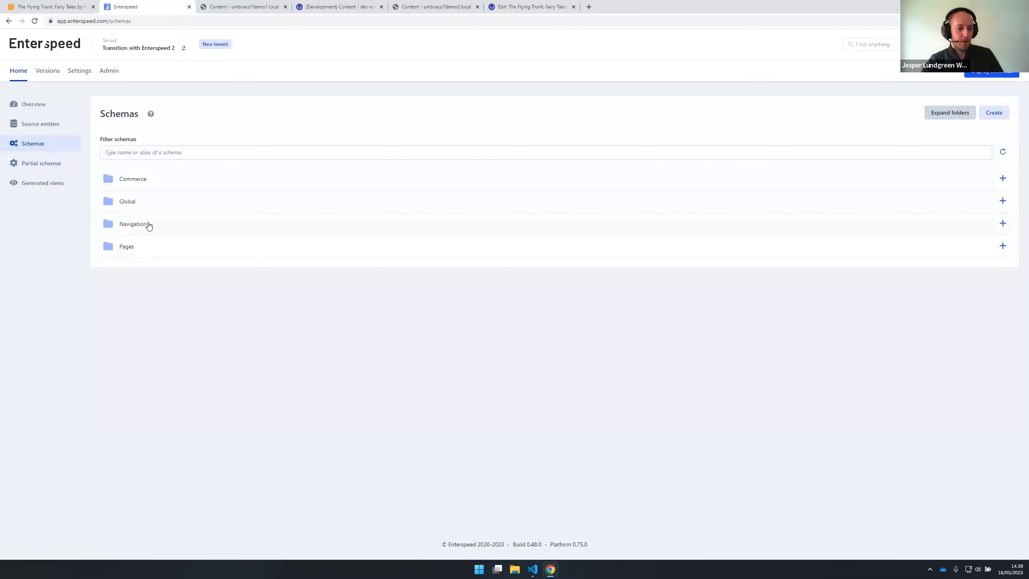
click(152, 182)
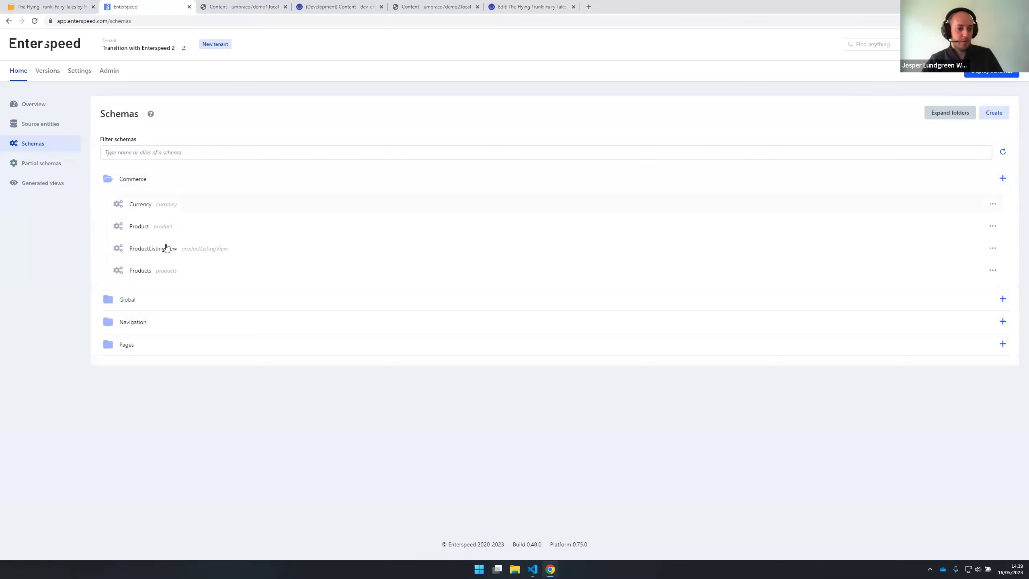
click(186, 272)
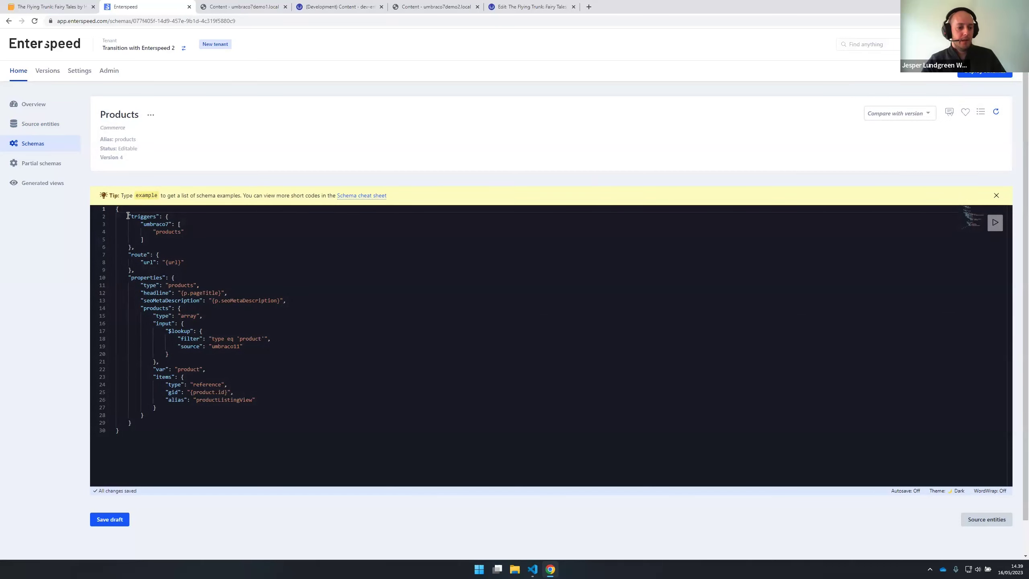
- Examine the Products schema's umbraco7 trigger and its pageTitle and seoMetaDescription property mappings
drag(127, 215, 133, 247)
click(145, 247)
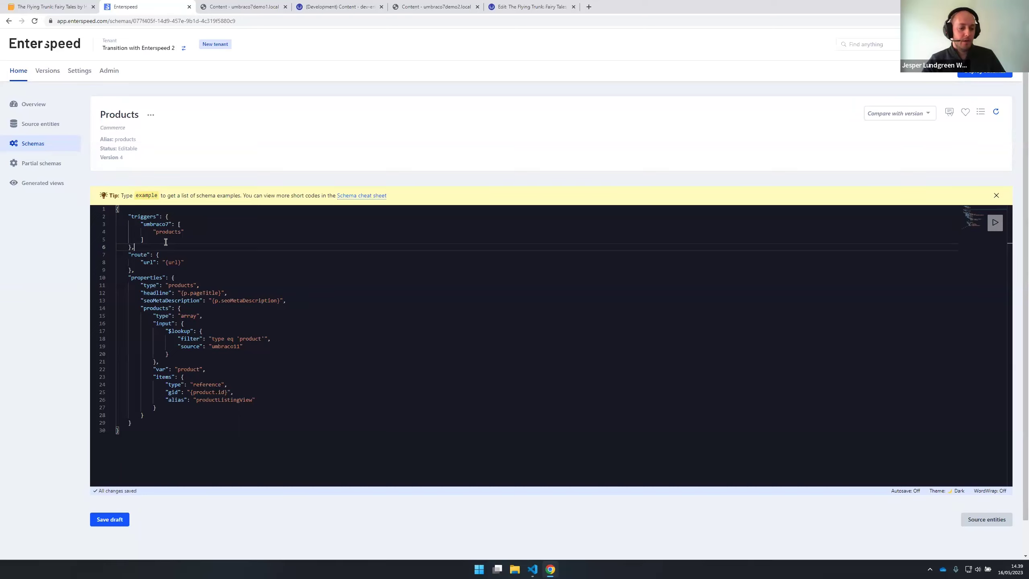
double_click(168, 232)
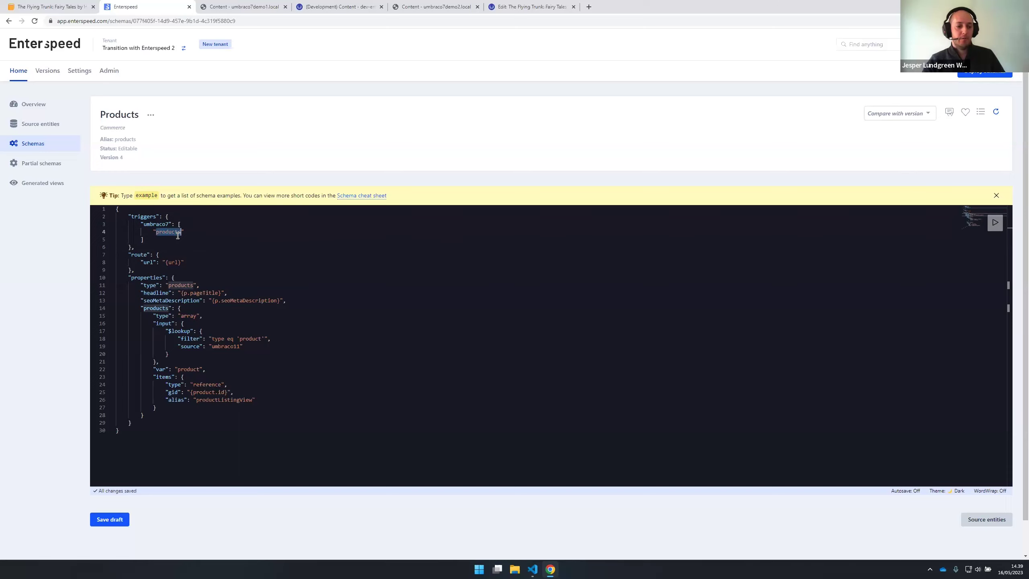
double_click(156, 224)
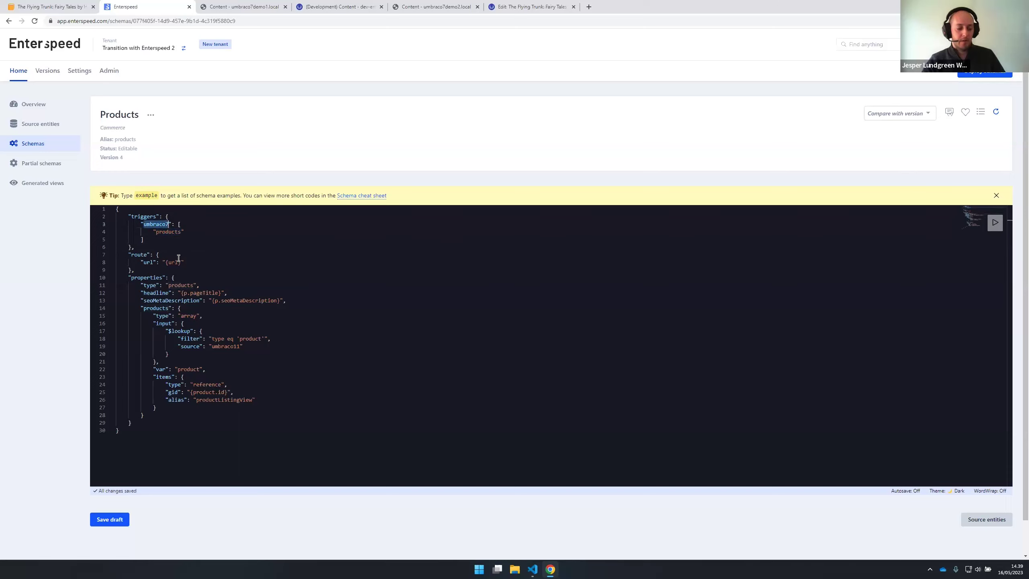
click(202, 293)
double_click(202, 292)
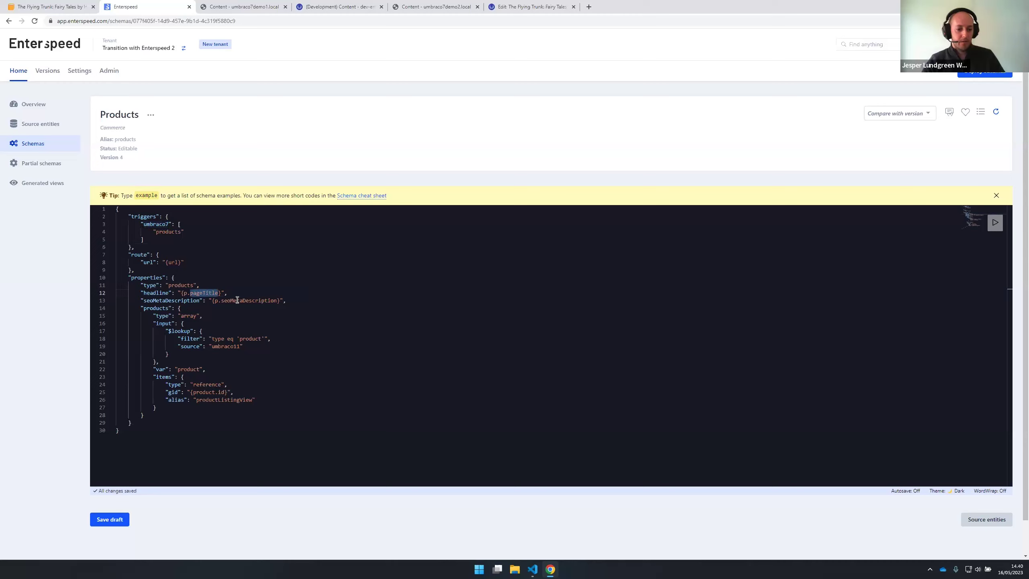
double_click(236, 300)
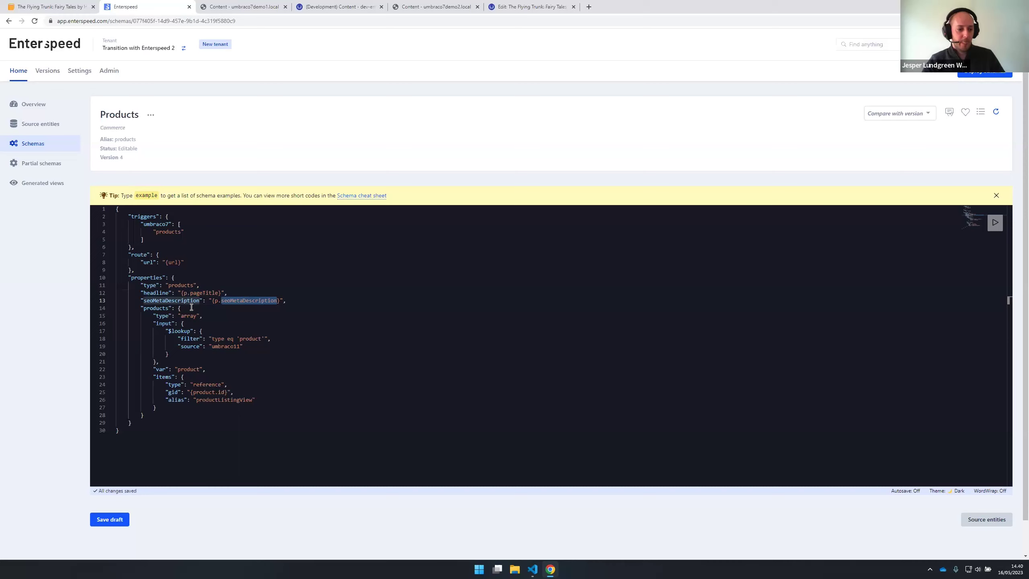
- Examine the products array in the schema, including the $lookup's type filter and its umbraco11 source
drag(143, 308, 152, 418)
click(153, 416)
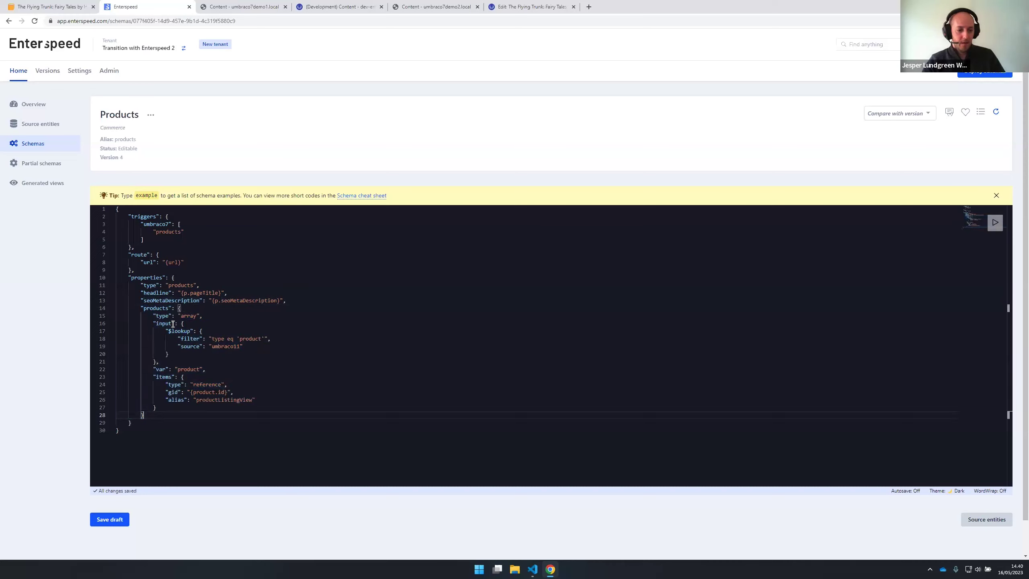
click(215, 339)
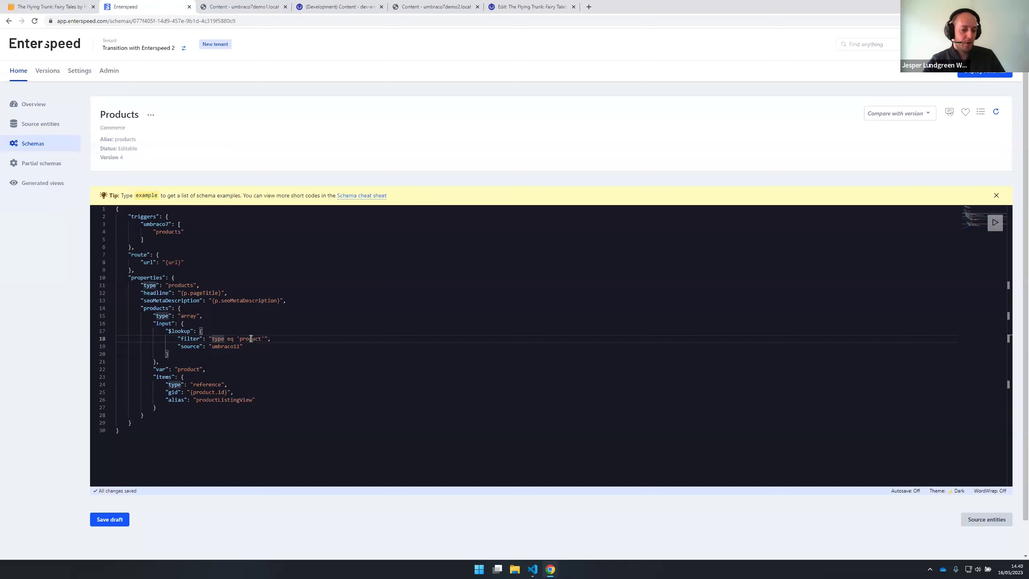
double_click(226, 347)
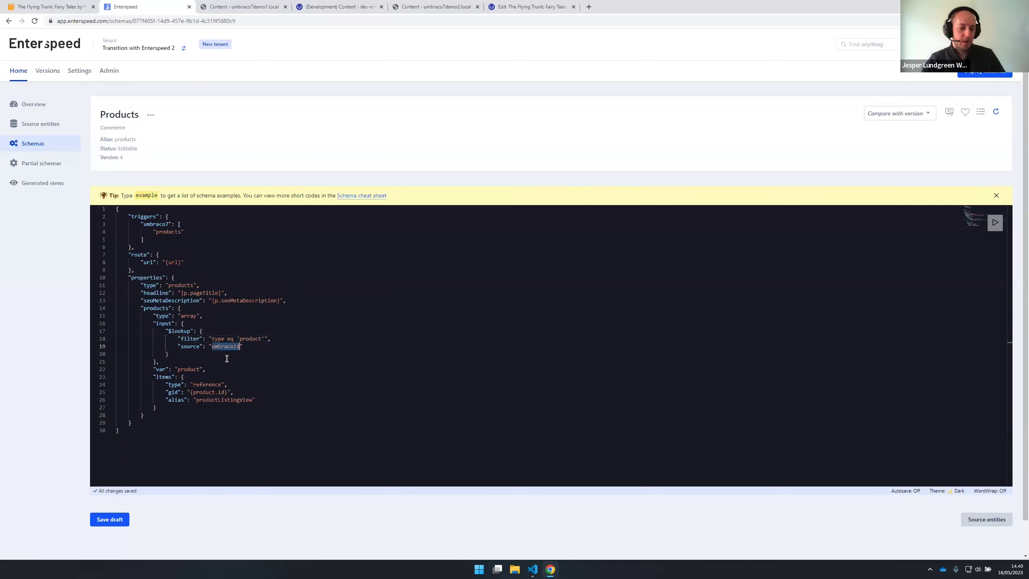
click(227, 354)
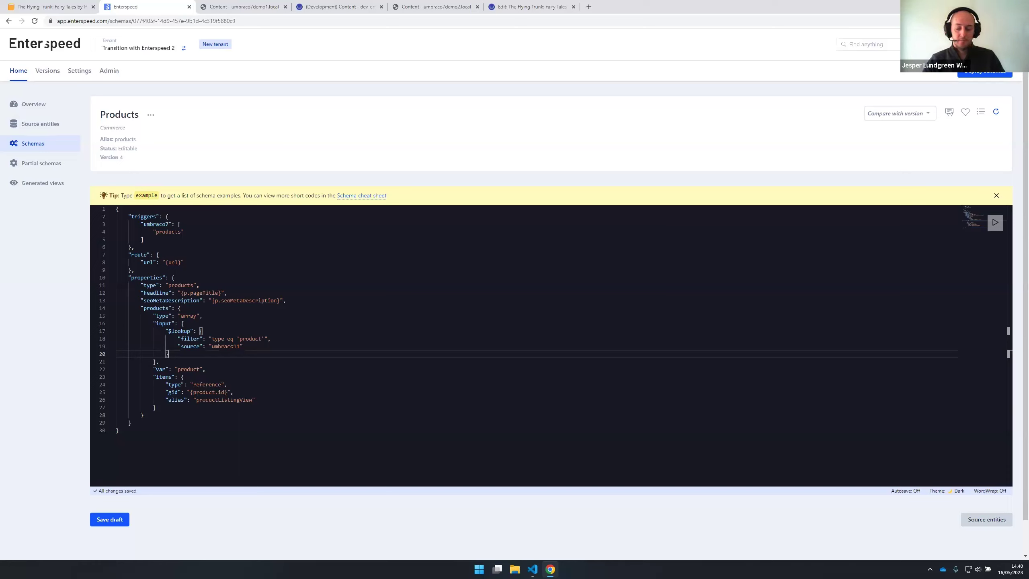
key(alt+Tab)
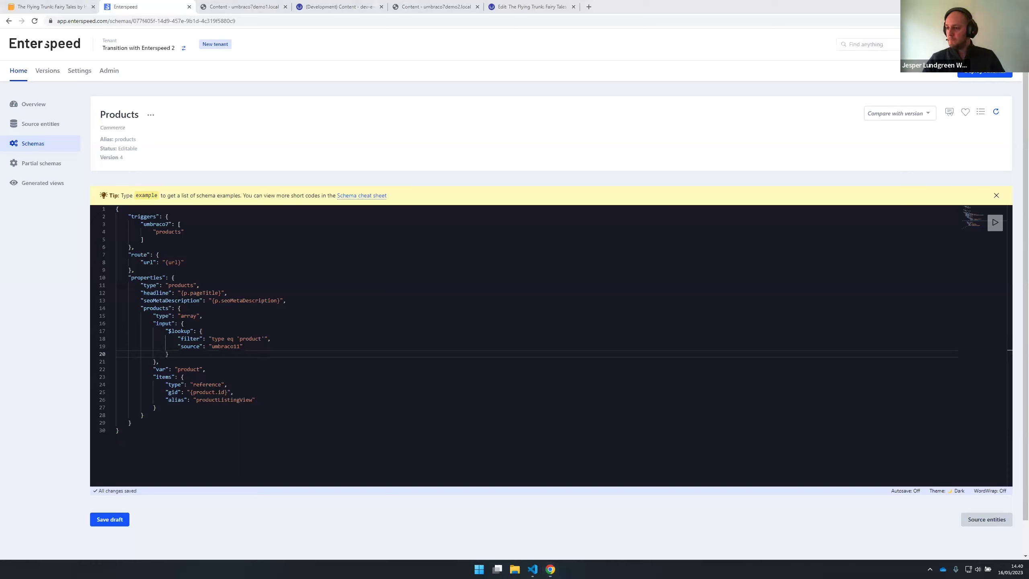